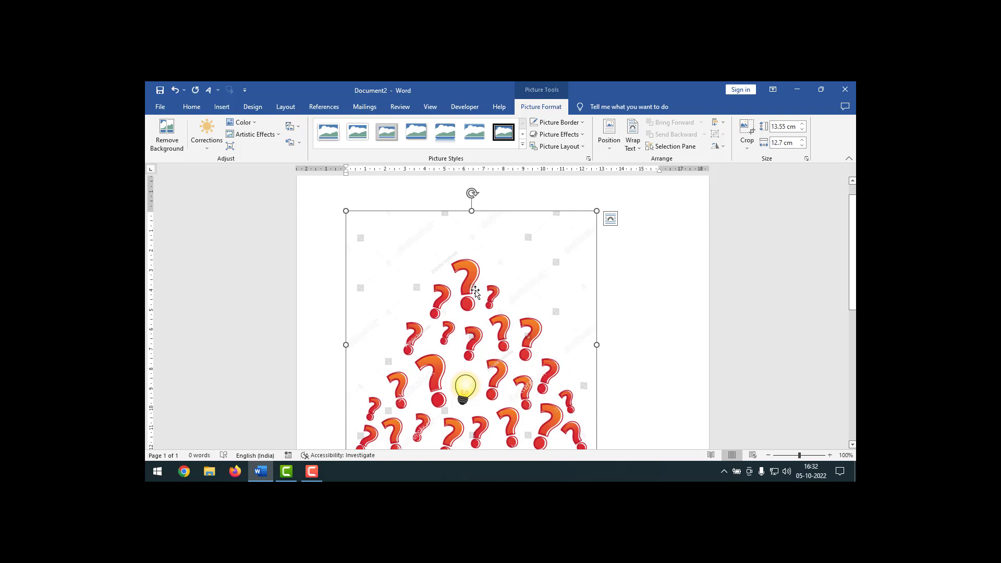
Select the existing question-mark picture and bring up its Picture Format commands
click(641, 305)
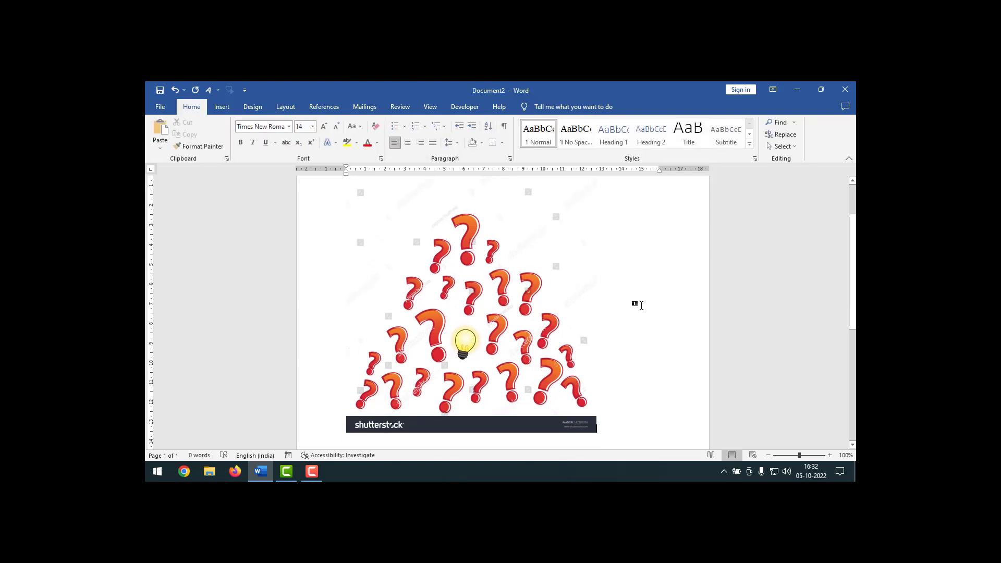
scroll(639, 306, up, 3)
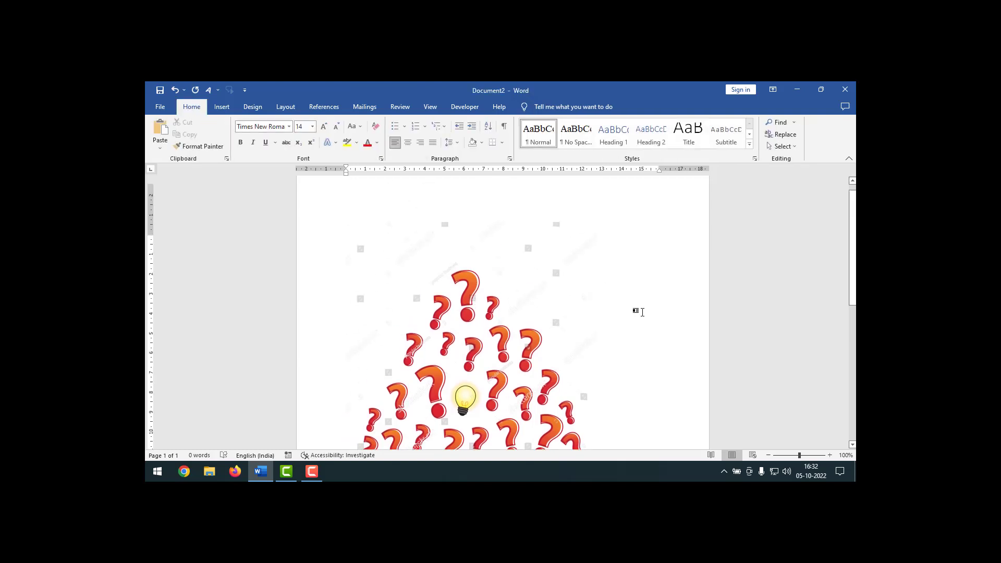
click(471, 358)
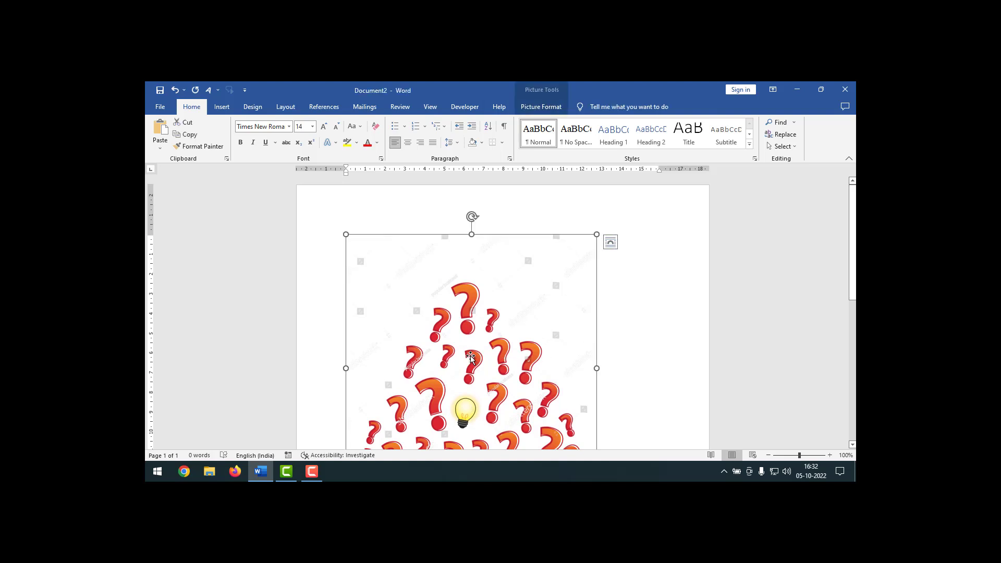
click(541, 106)
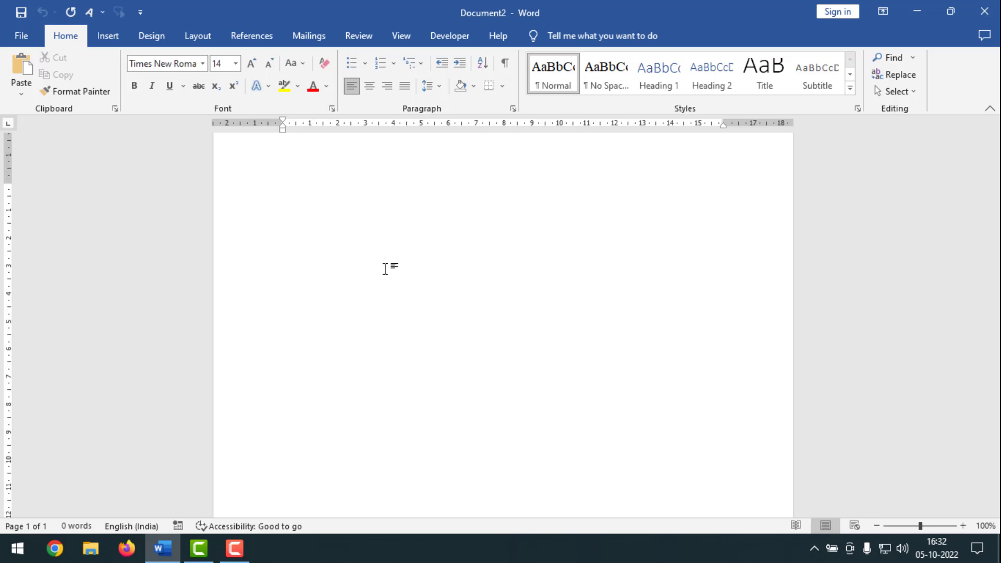
Insert the picture 10000 from the Desktop via Pictures > This Device
click(108, 37)
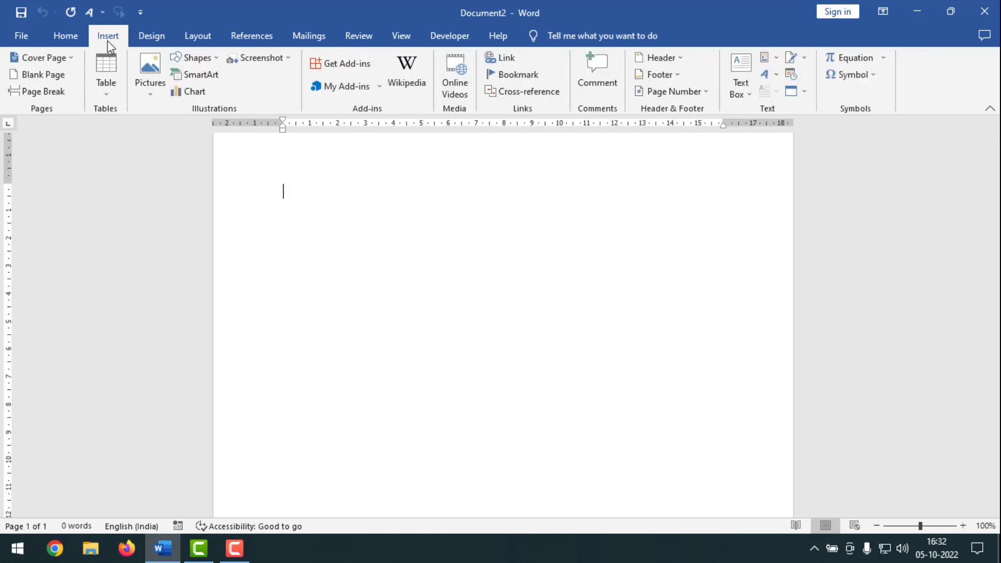
click(148, 89)
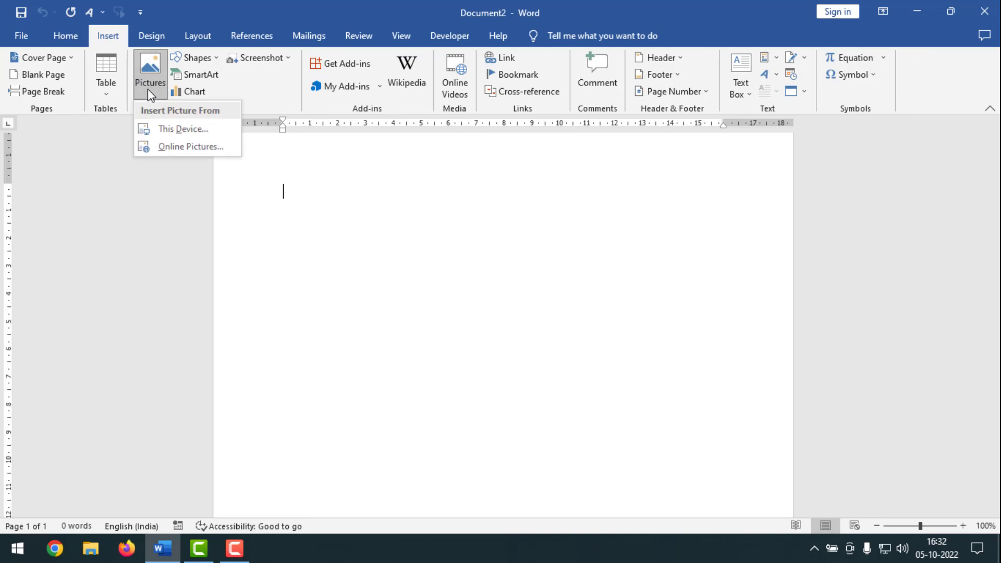
click(192, 136)
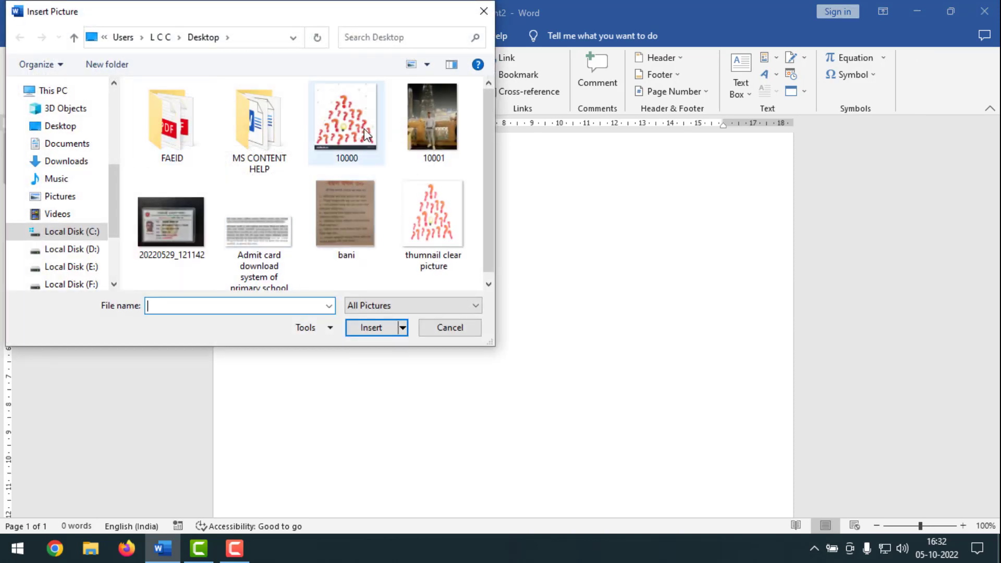
click(346, 123)
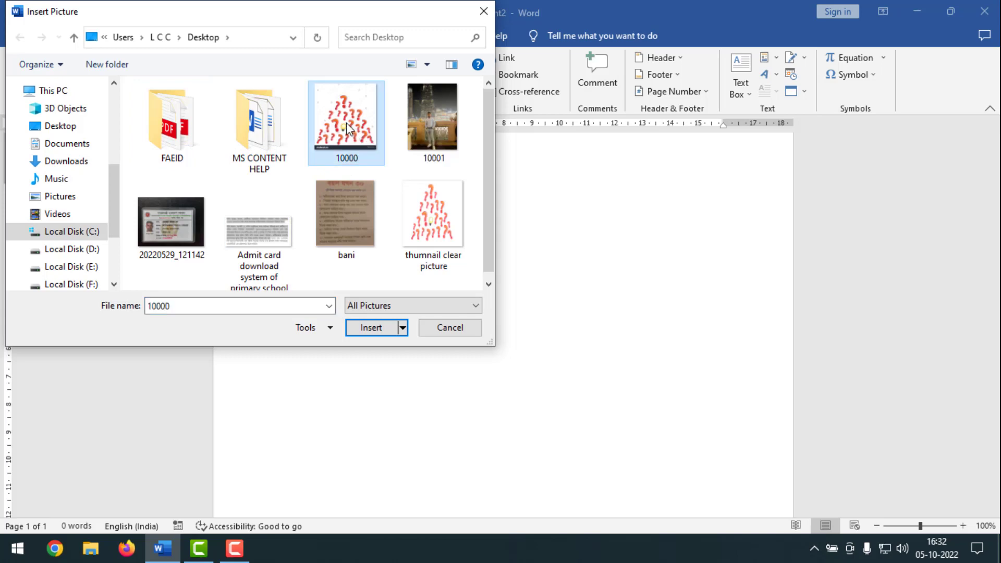
click(371, 328)
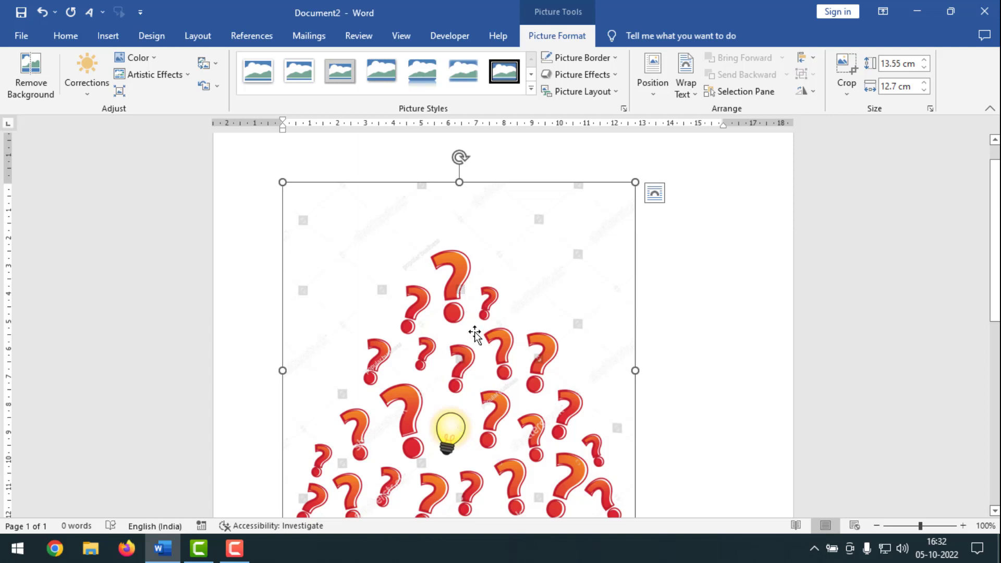
Select the inserted 10000 picture and show its Picture Format commands
click(677, 290)
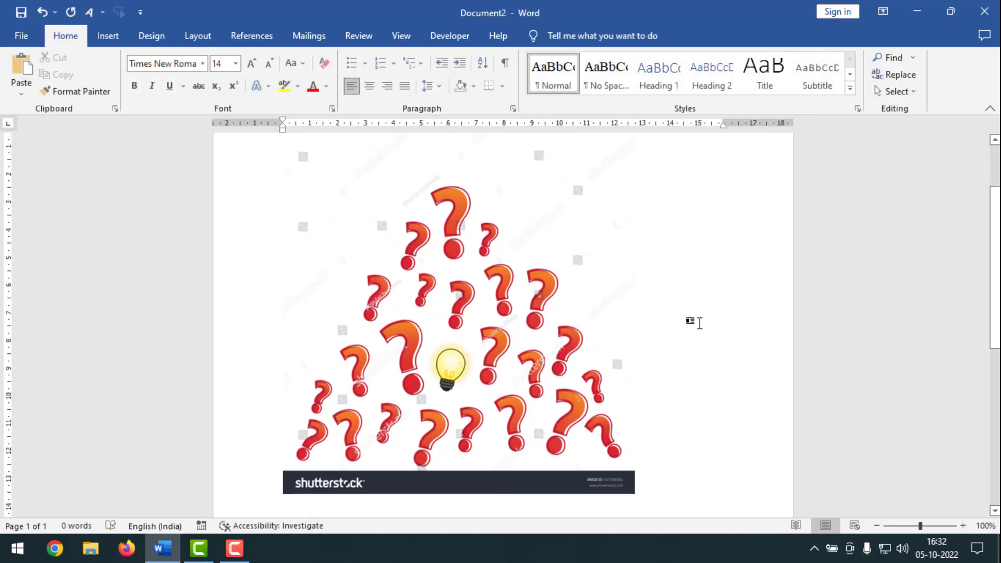
scroll(696, 318, up, 3)
click(458, 388)
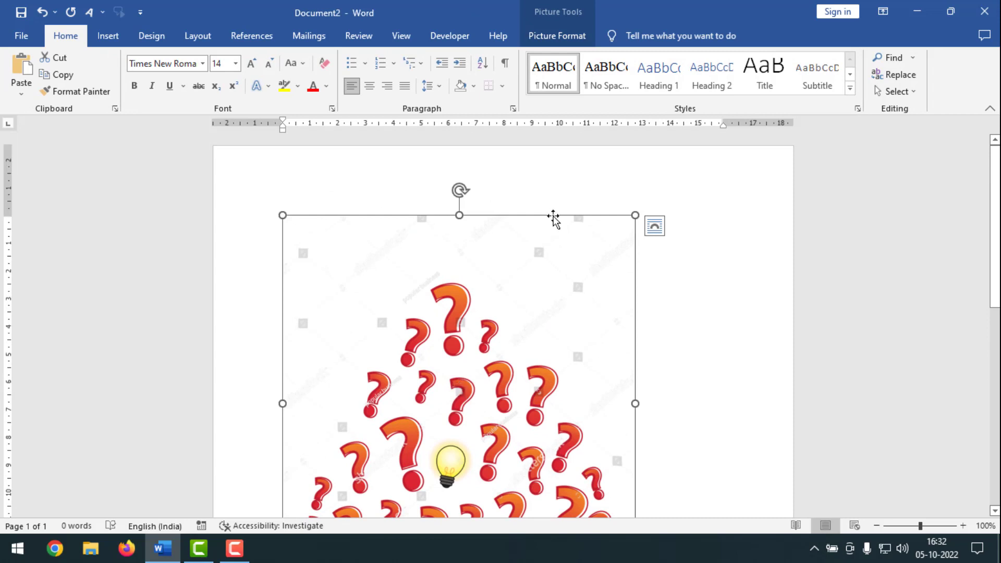
click(558, 37)
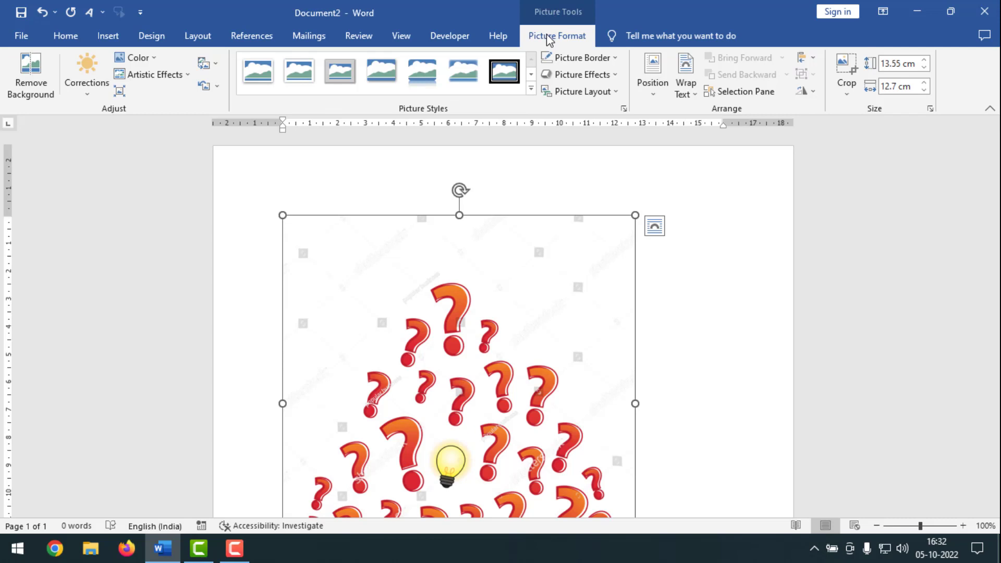
Crop the shutterstock banner off the bottom, leaving the picture 12.59 cm tall
click(845, 87)
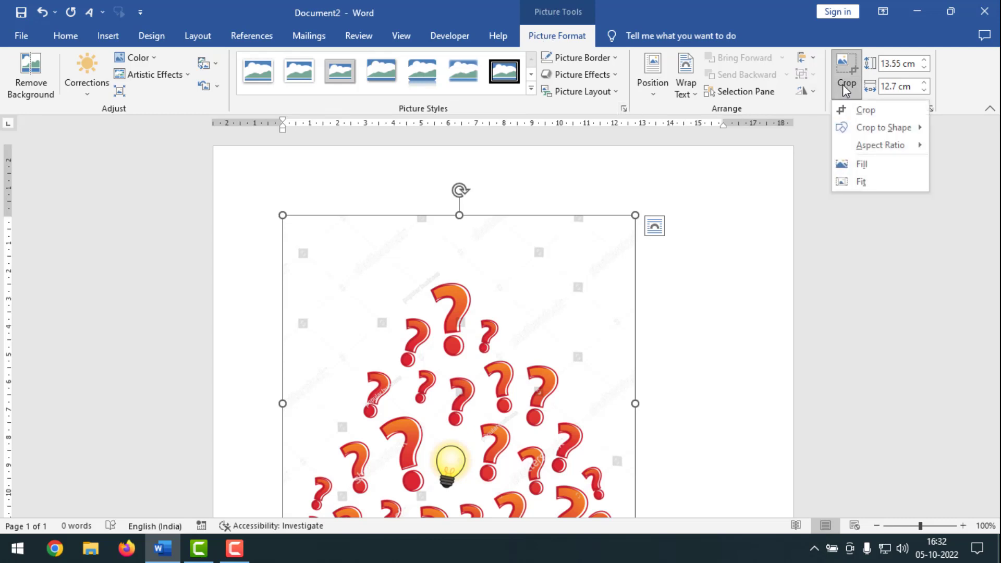
click(857, 110)
scroll(482, 332, down, 3)
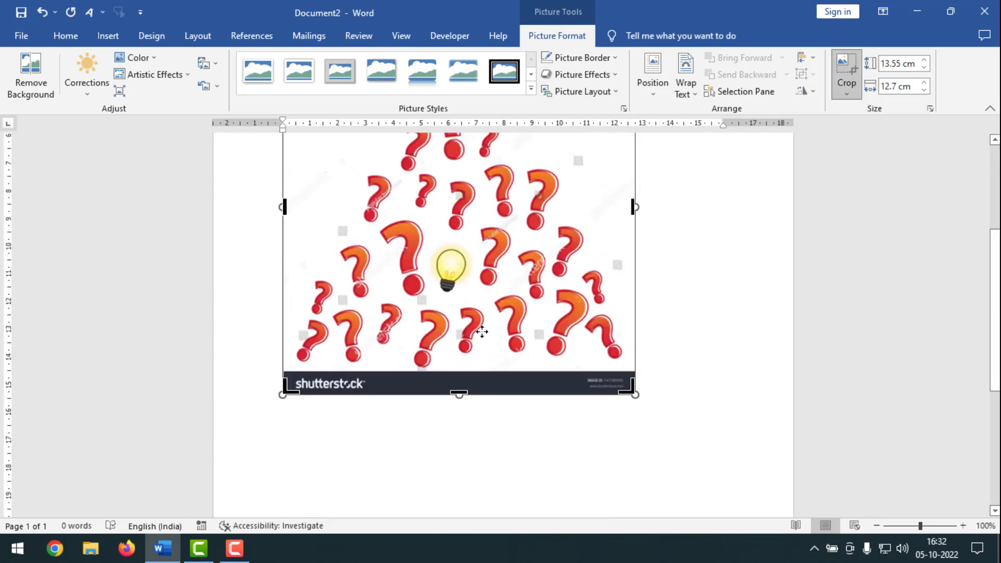
scroll(482, 332, down, 1)
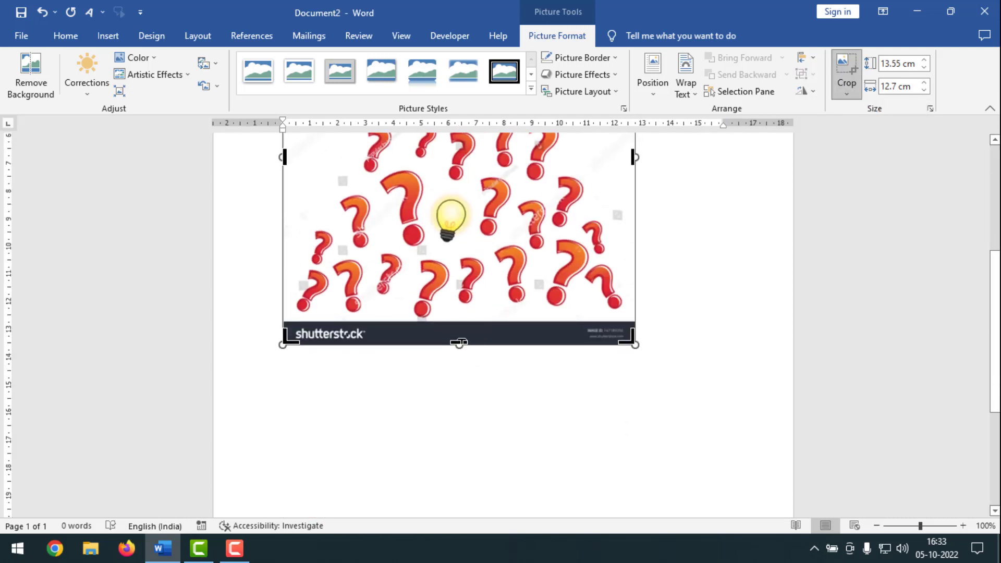
drag(459, 342, 468, 315)
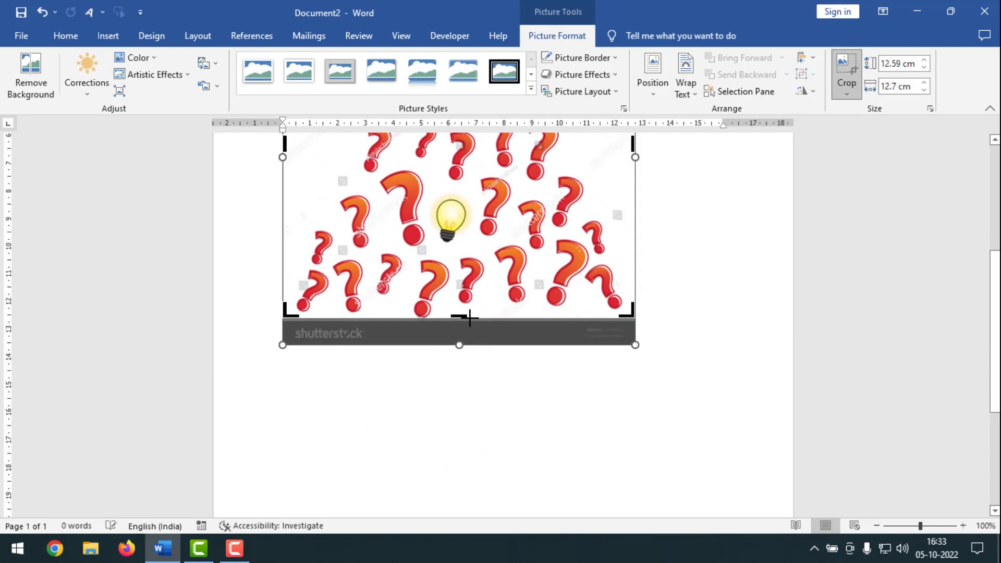
click(693, 288)
scroll(695, 313, up, 5)
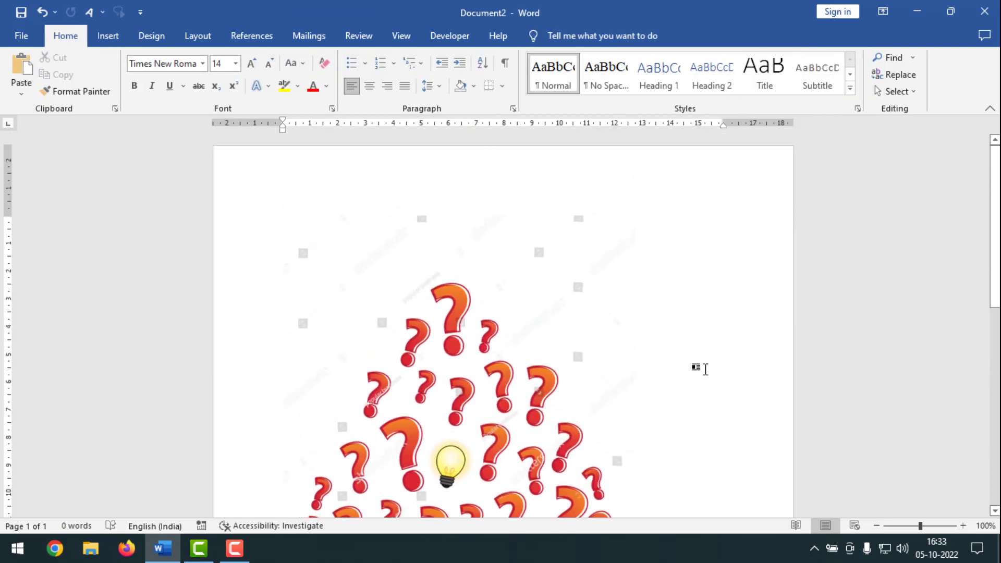
Stretch the cropped picture taller with two drags of its bottom handle
scroll(701, 369, down, 5)
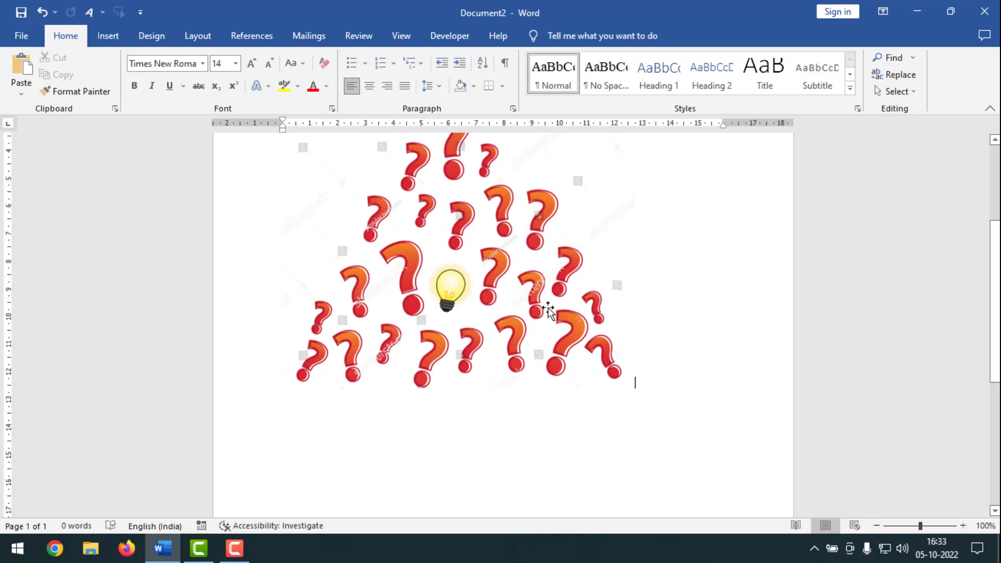
click(505, 277)
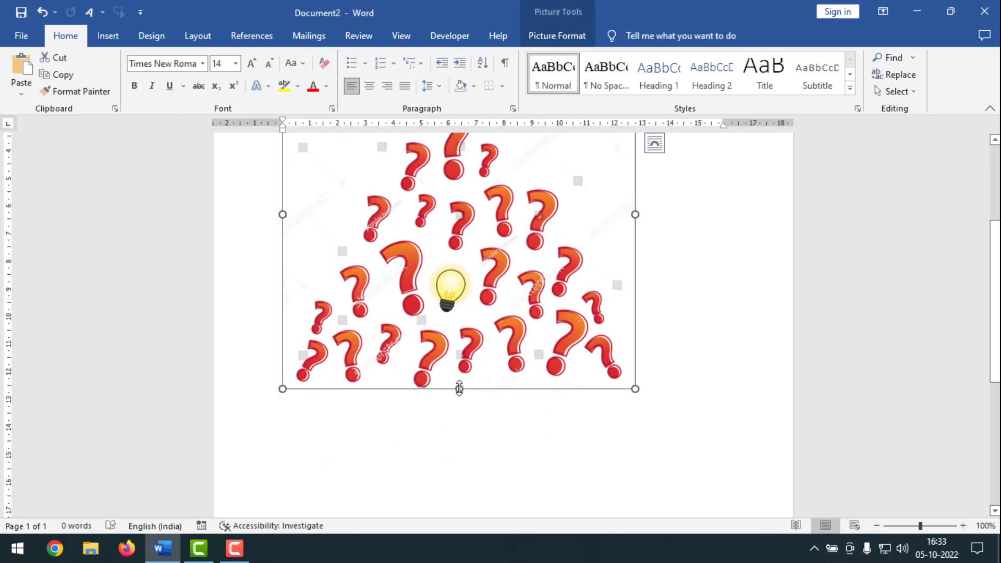
drag(459, 389, 459, 503)
scroll(461, 453, down, 4)
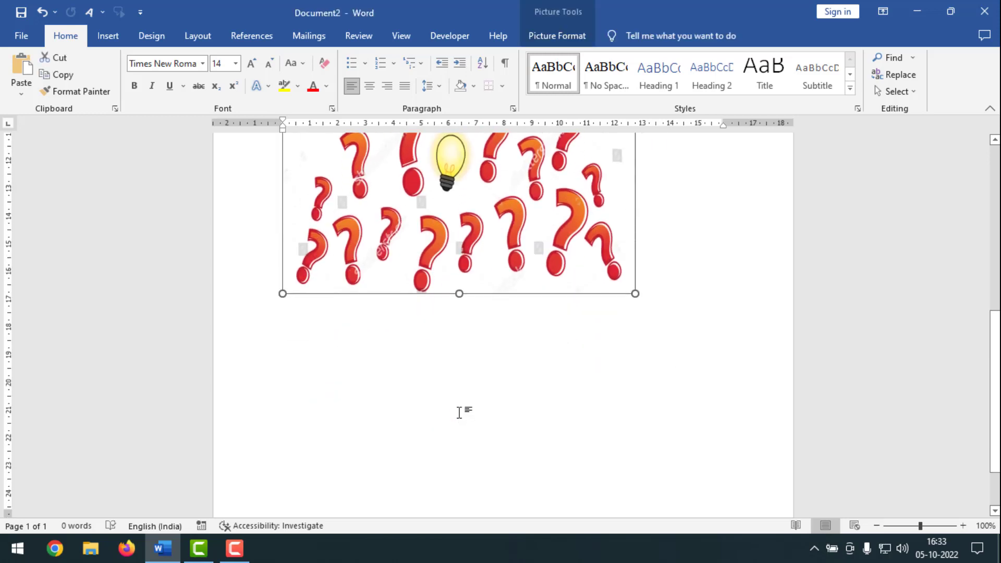
drag(459, 294, 458, 513)
scroll(514, 400, down, 1)
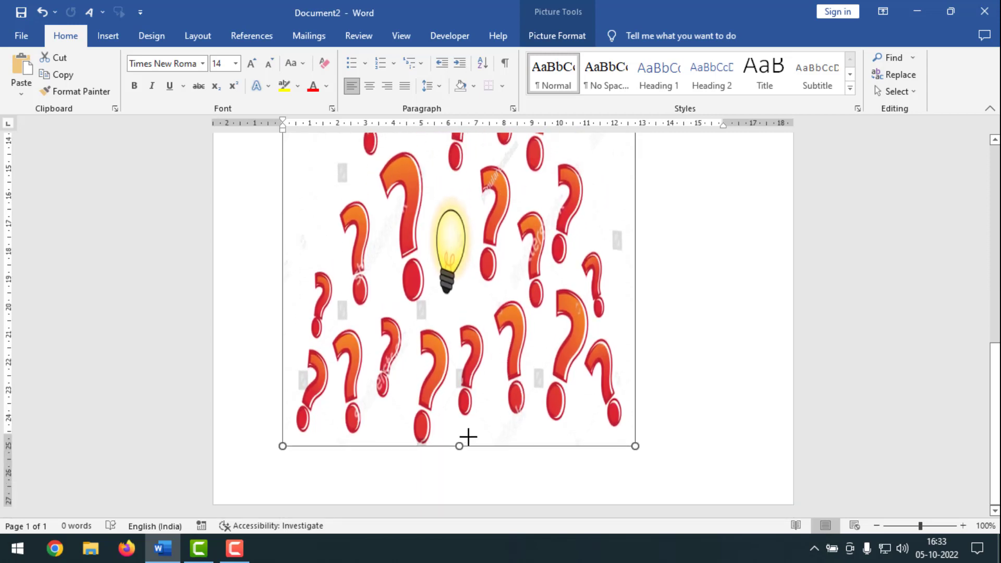
scroll(639, 284, up, 4)
Widen the picture to the right margin, reaching 24.69 cm by 17.04 cm
drag(635, 308, 755, 307)
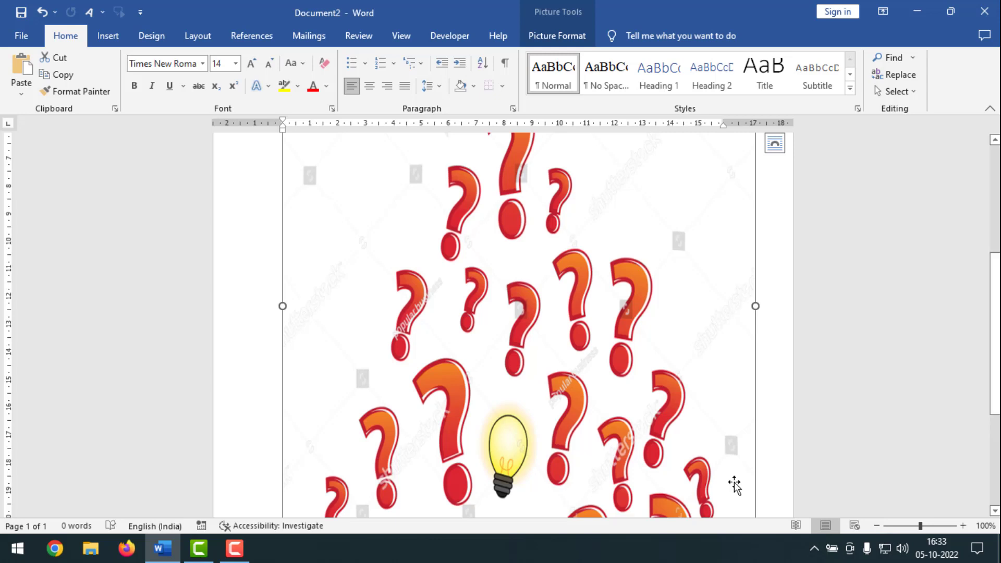
scroll(630, 380, up, 5)
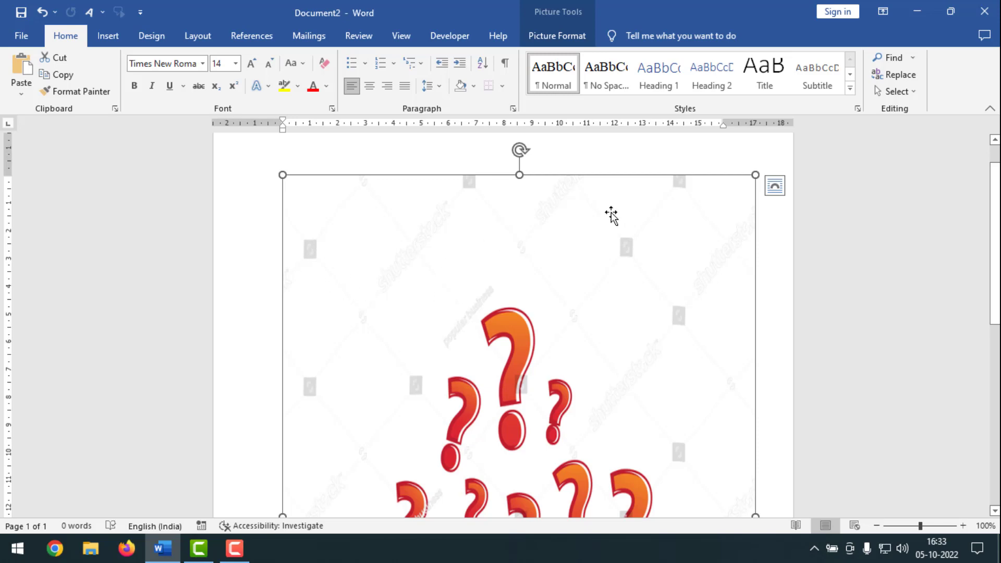
scroll(658, 307, down, 9)
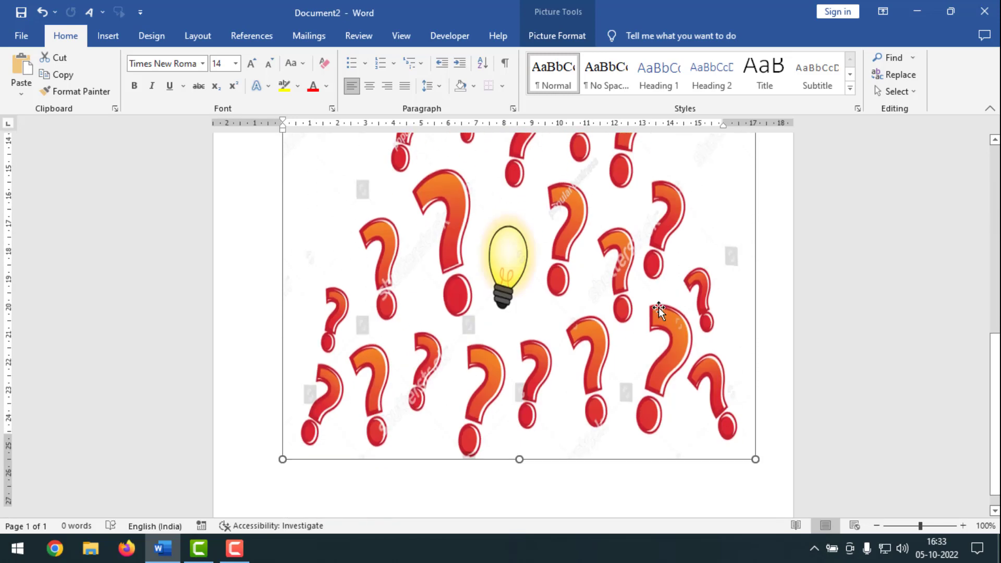
scroll(607, 320, up, 7)
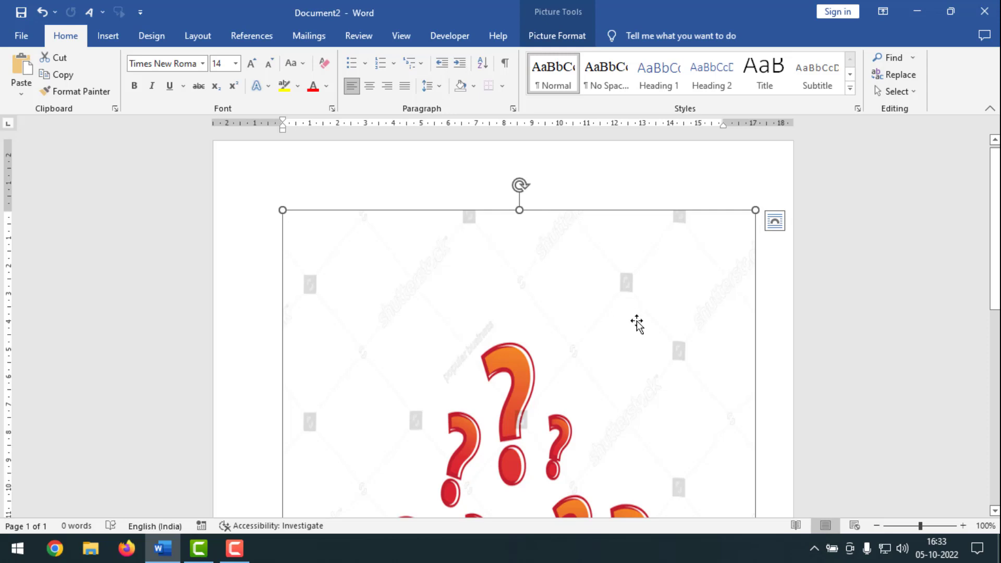
click(549, 38)
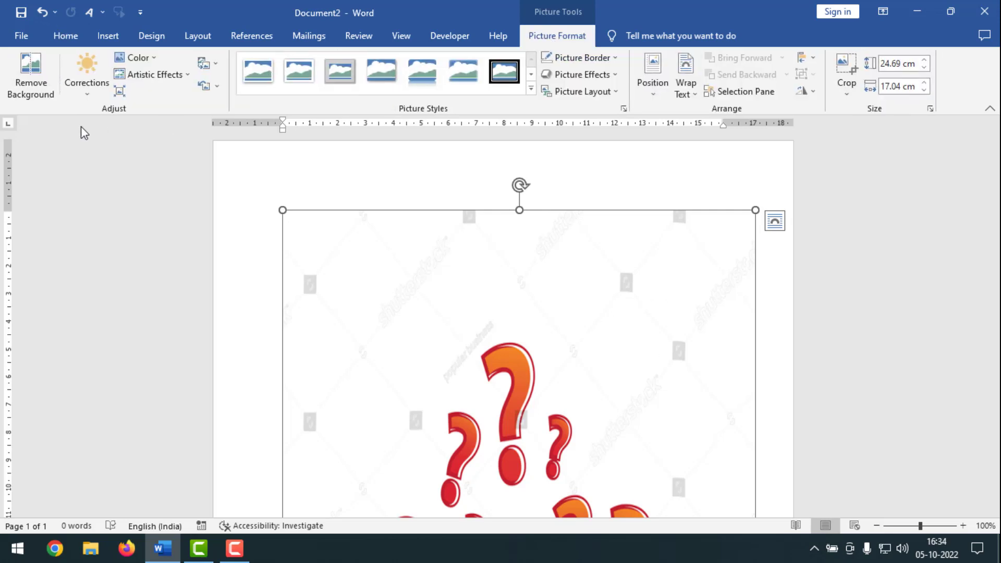
Apply the Brightness +20% Contrast -20% correction to the picture
click(83, 93)
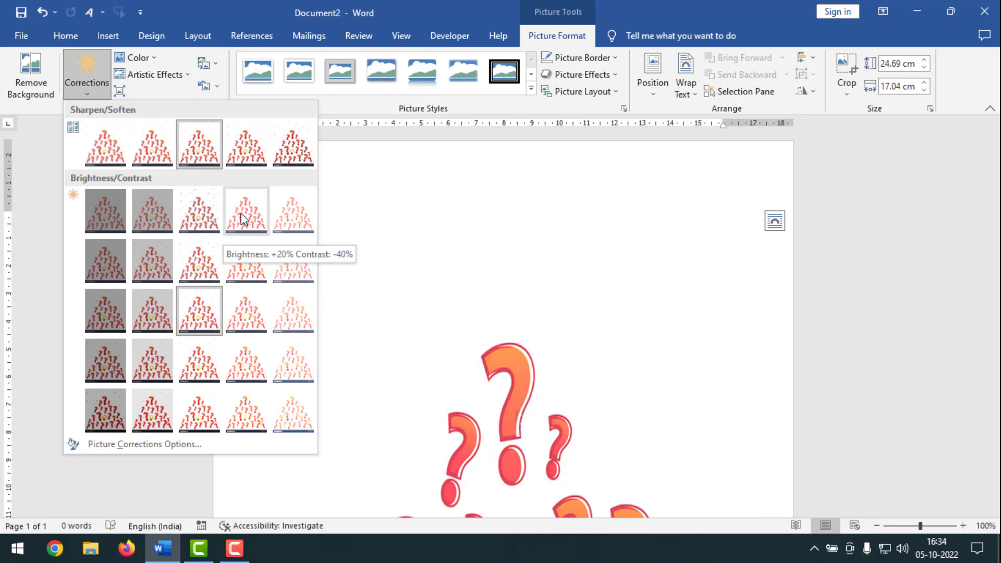
click(247, 261)
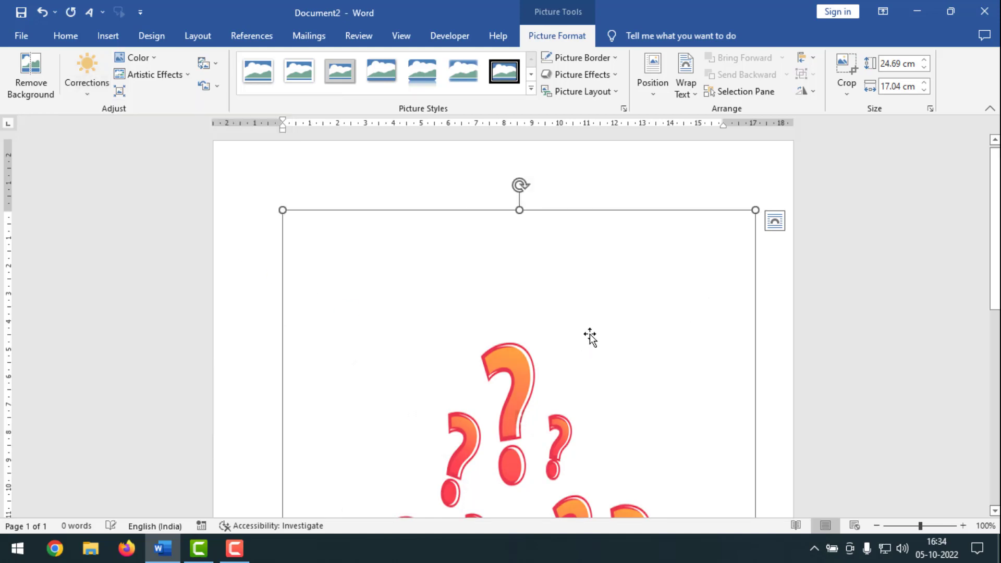
scroll(612, 312, down, 8)
scroll(612, 308, down, 4)
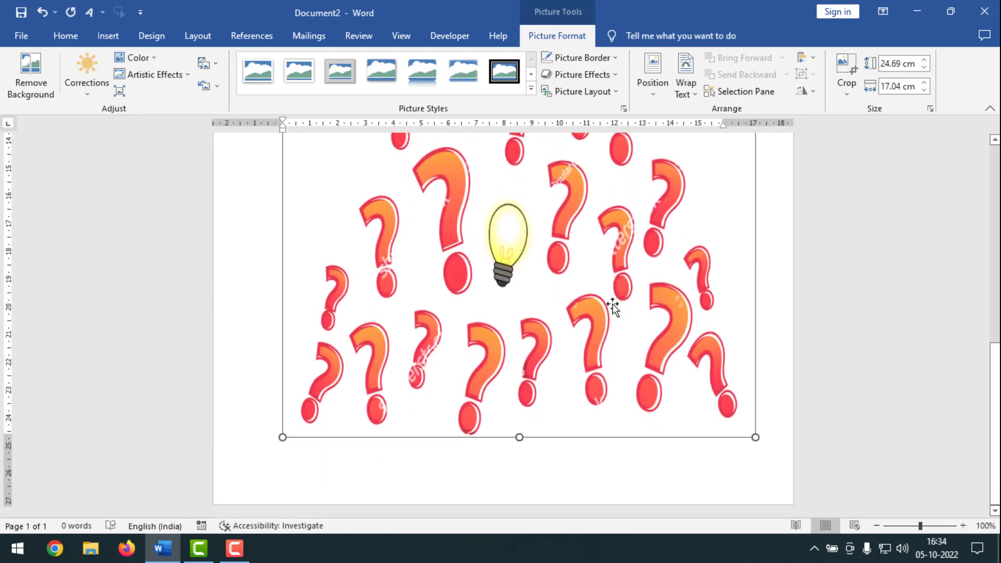
scroll(614, 309, up, 8)
scroll(615, 308, up, 5)
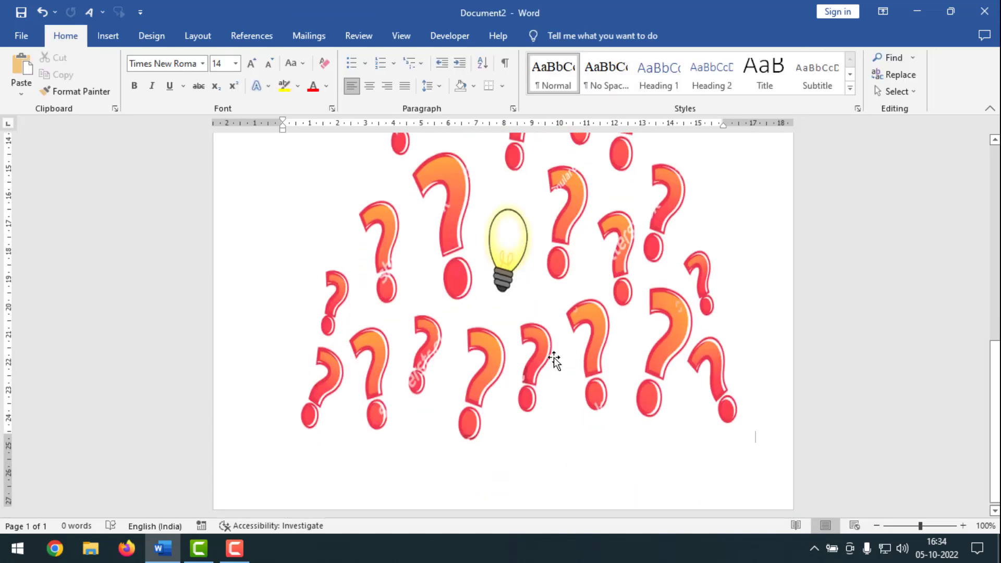
scroll(547, 353, up, 5)
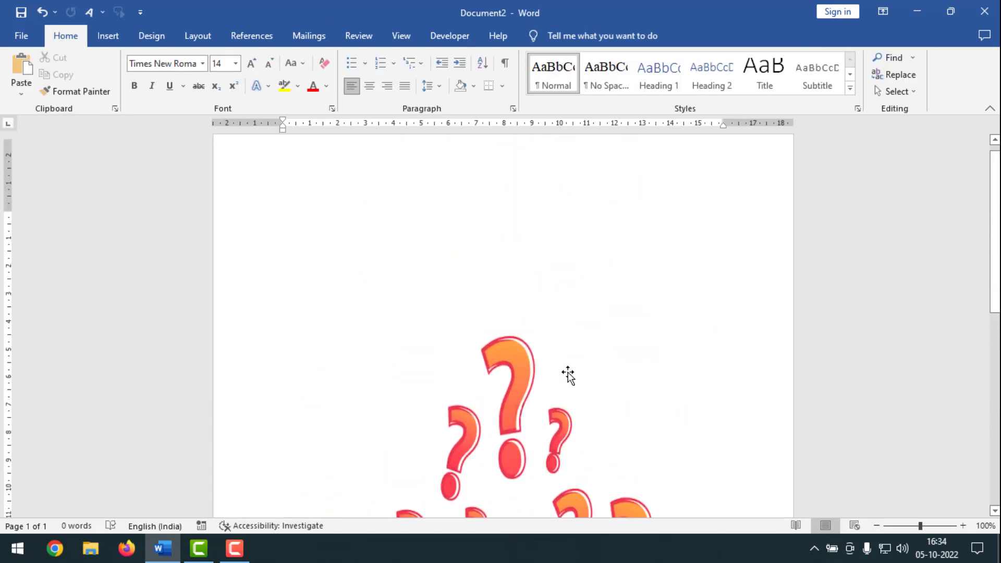
Draw a rectangle over the marks along the top of the picture
click(414, 306)
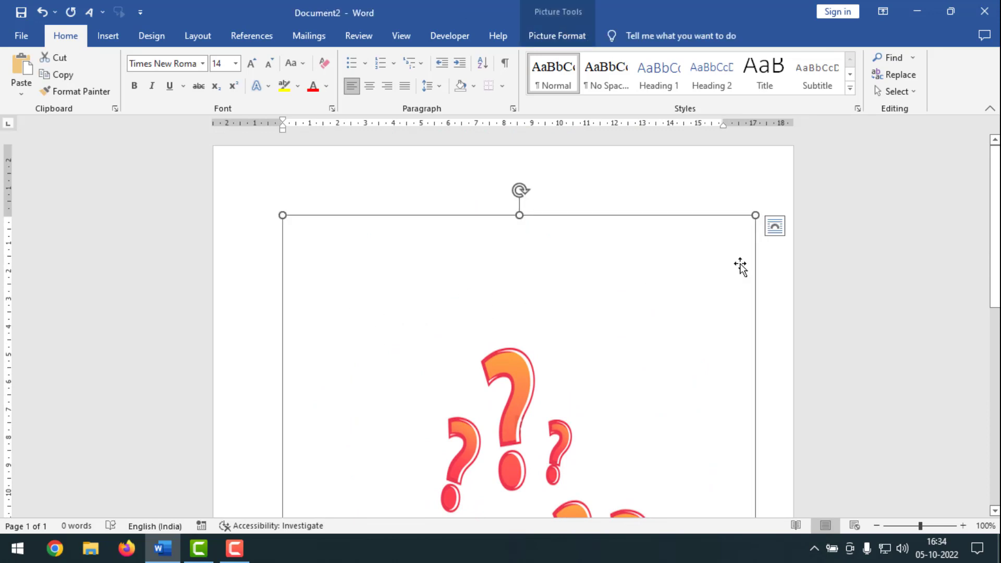
click(109, 36)
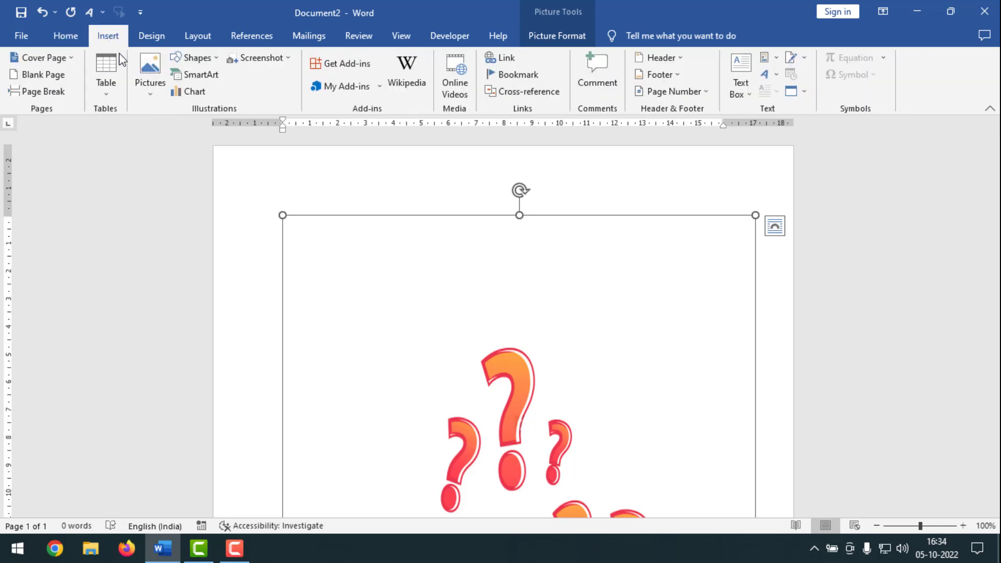
click(216, 57)
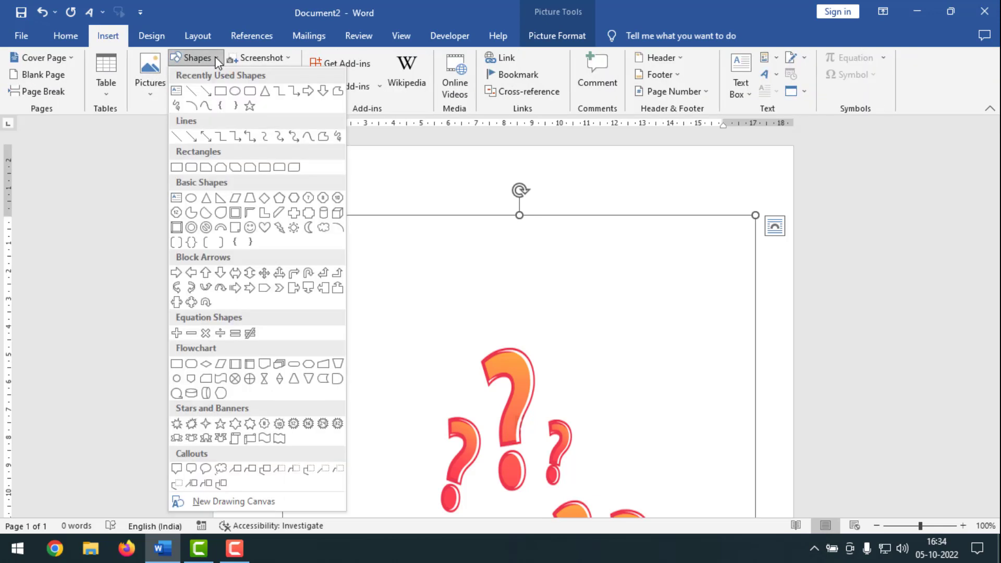
click(221, 93)
drag(337, 250, 603, 313)
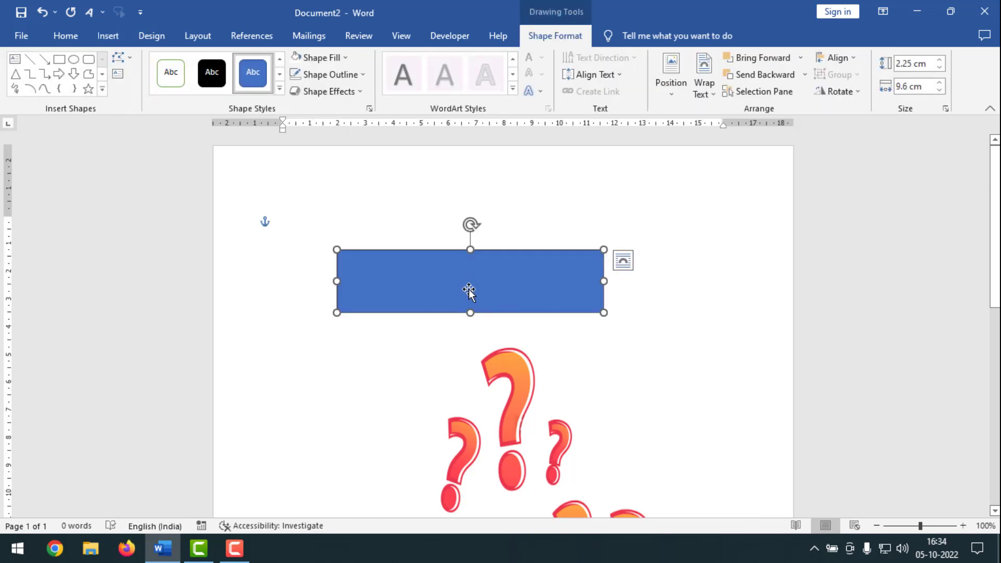
Give the rectangle no outline and a white fill
click(360, 75)
click(340, 205)
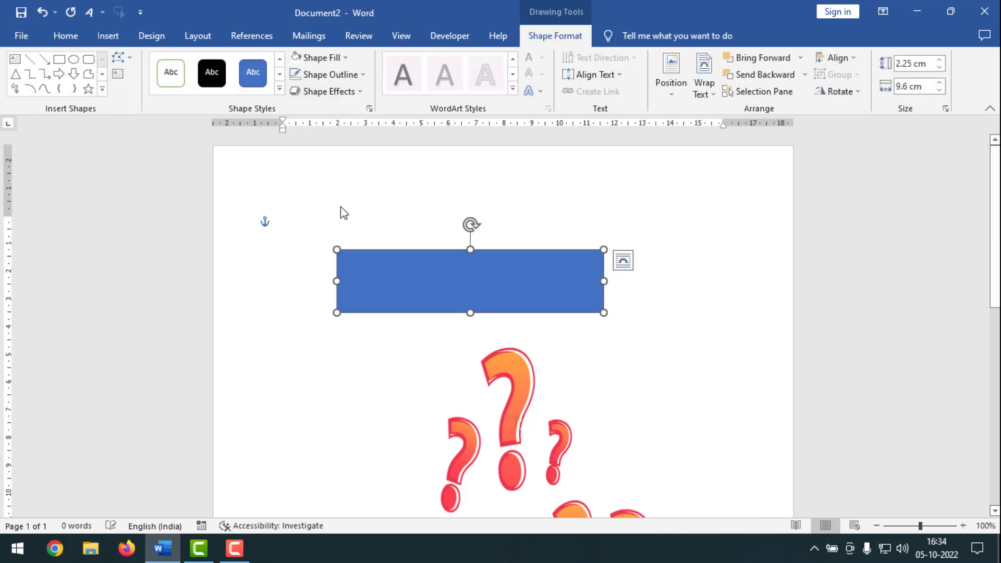
click(345, 61)
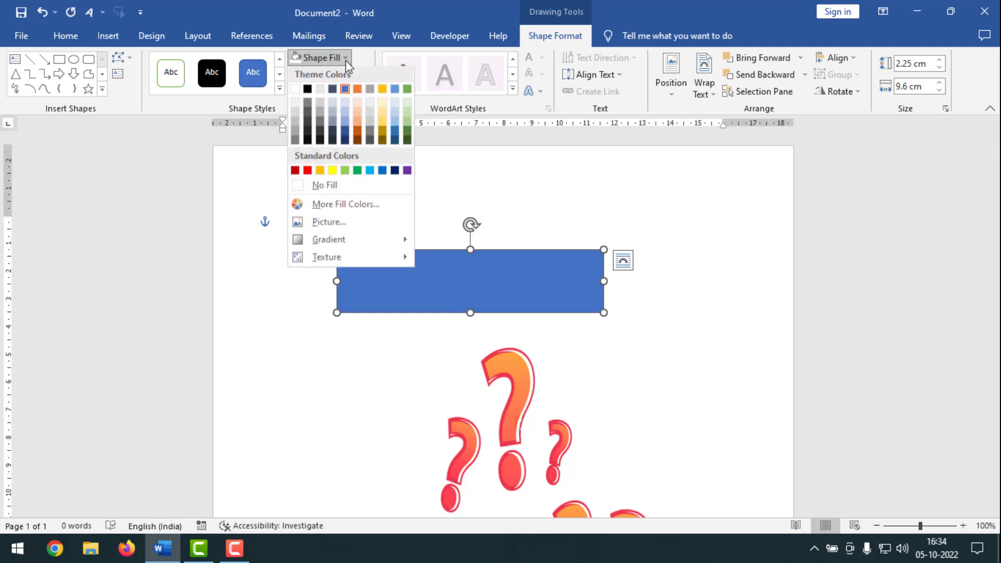
click(295, 91)
click(672, 310)
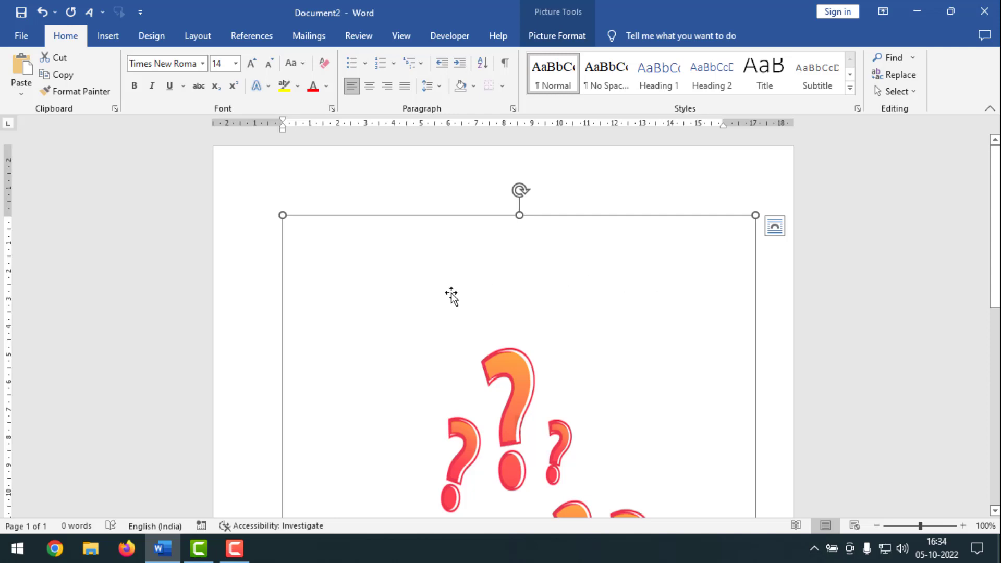
Draw a small oval circle just above the light bulb
scroll(453, 297, down, 3)
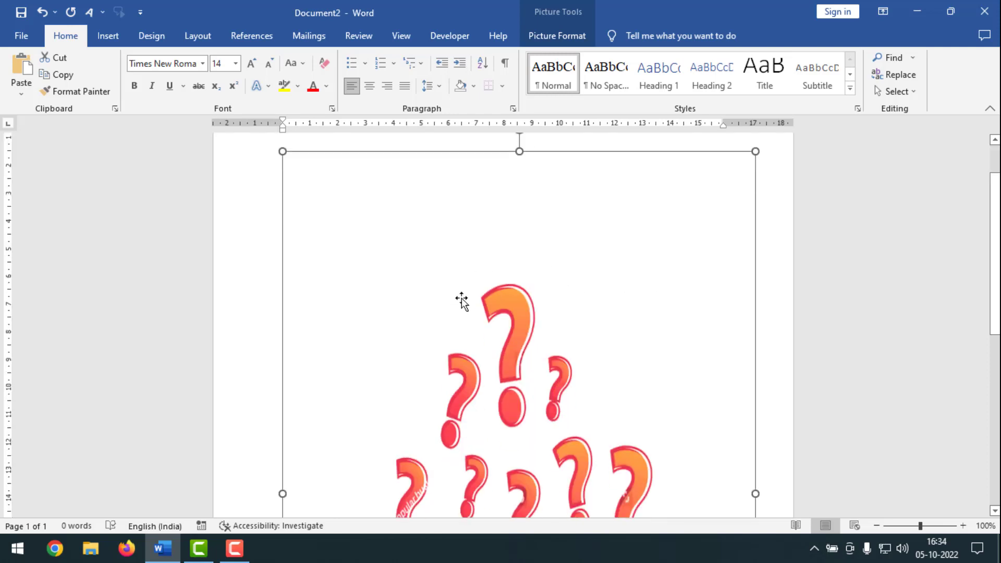
scroll(460, 388, down, 3)
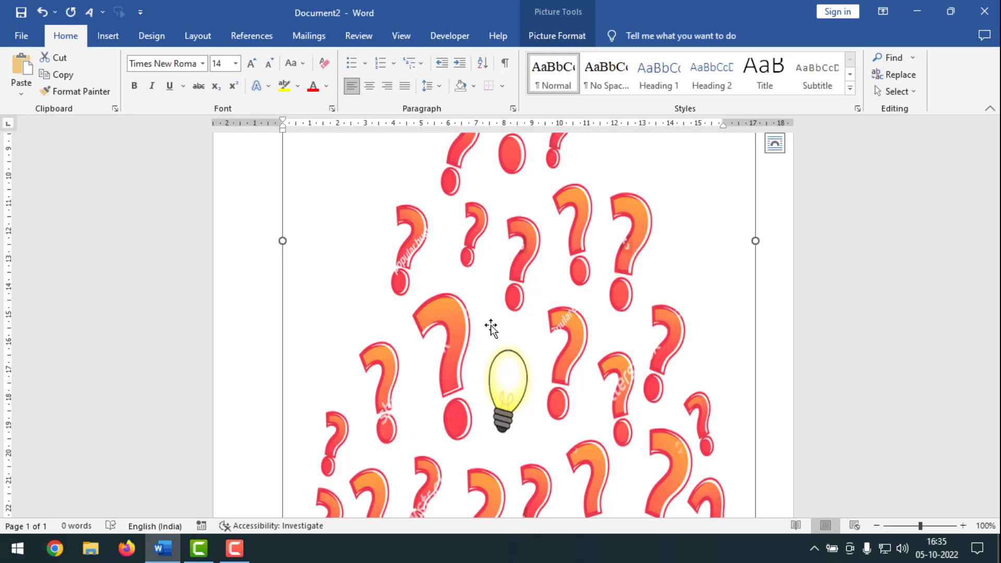
click(108, 35)
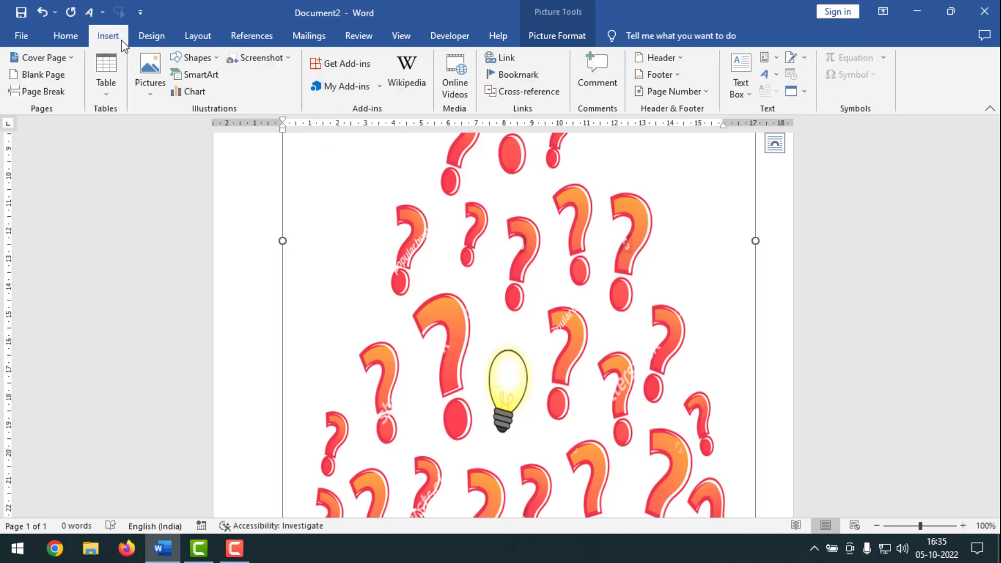
click(212, 60)
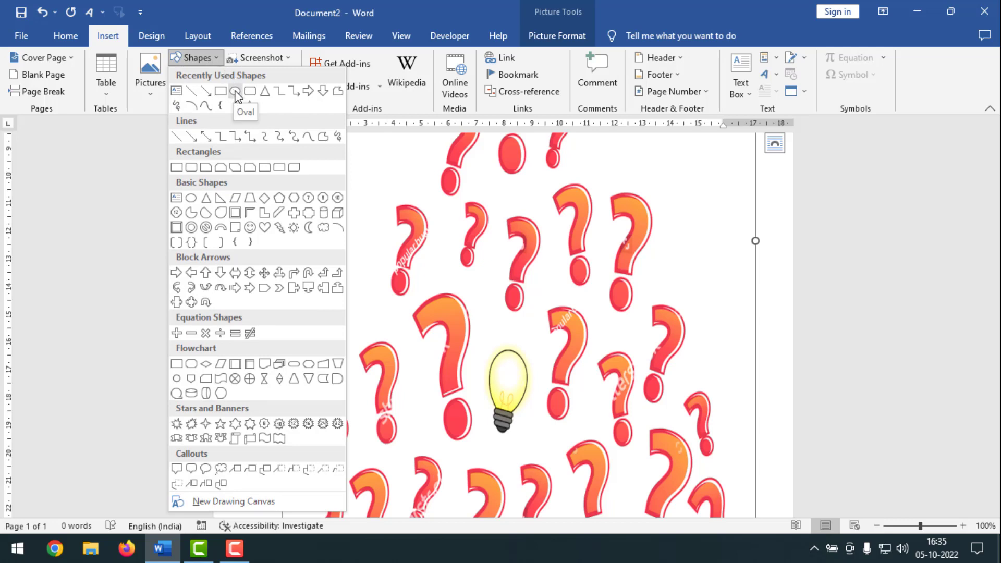
click(236, 93)
drag(509, 335, 471, 297)
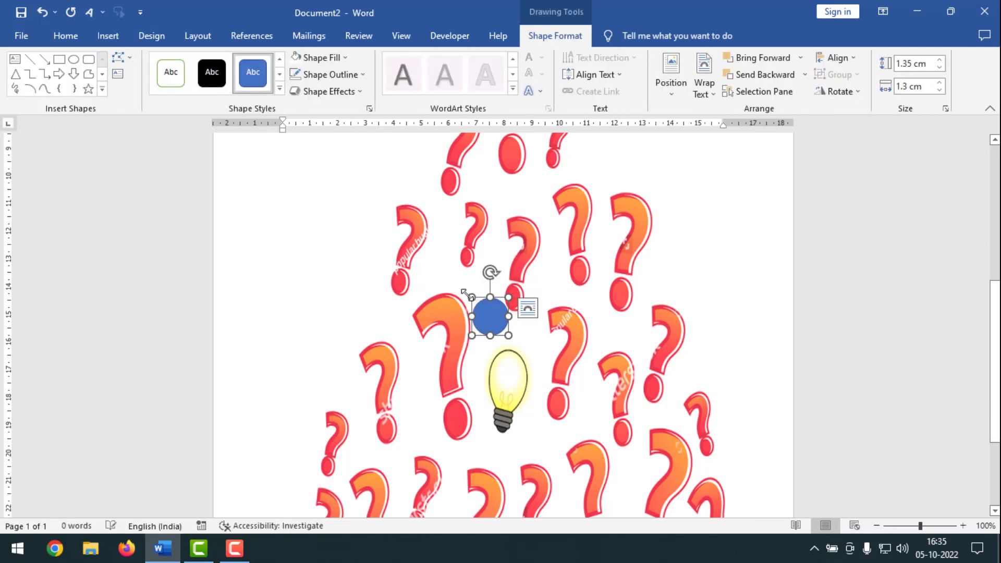
Give the circle no outline and a white fill
click(361, 76)
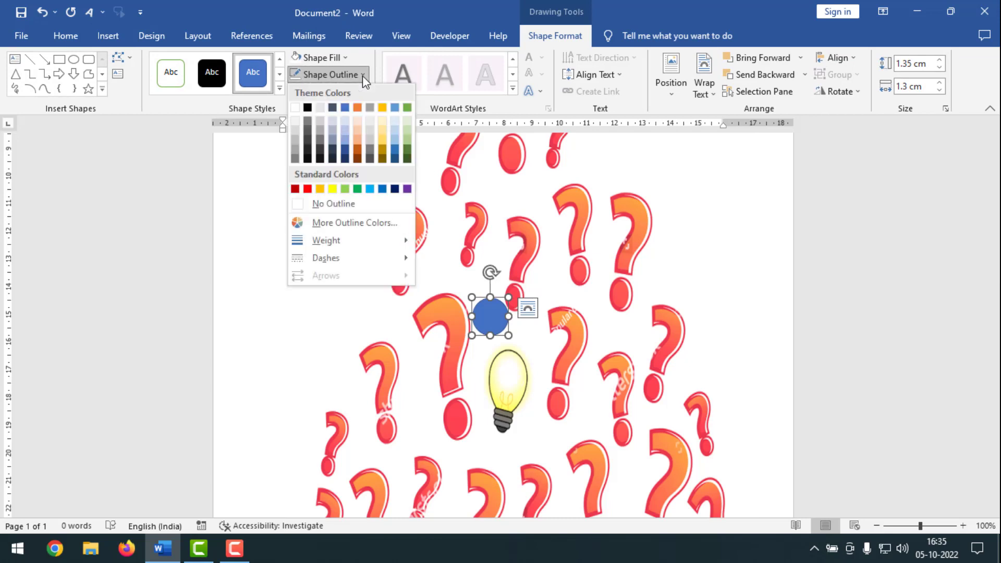
click(339, 204)
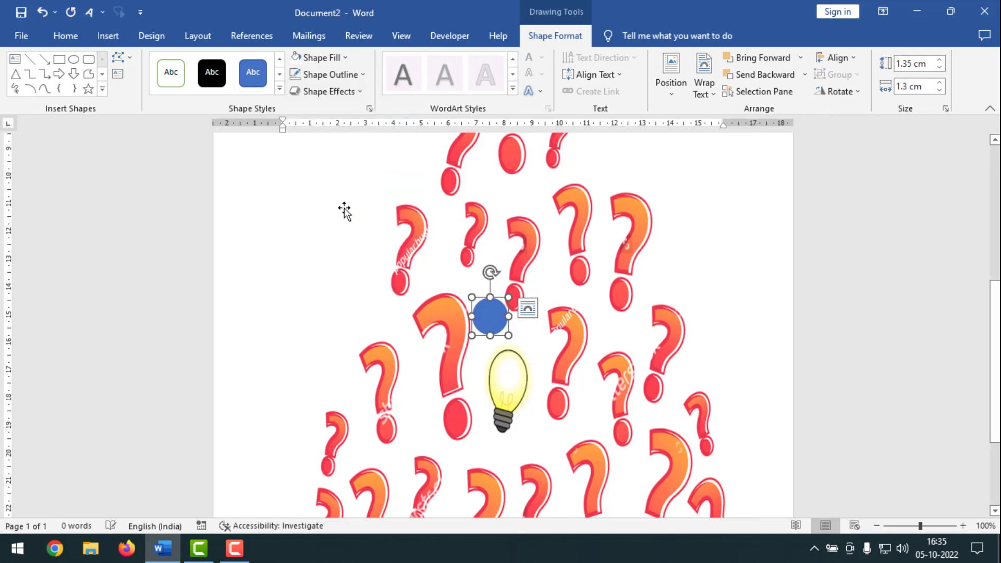
click(345, 58)
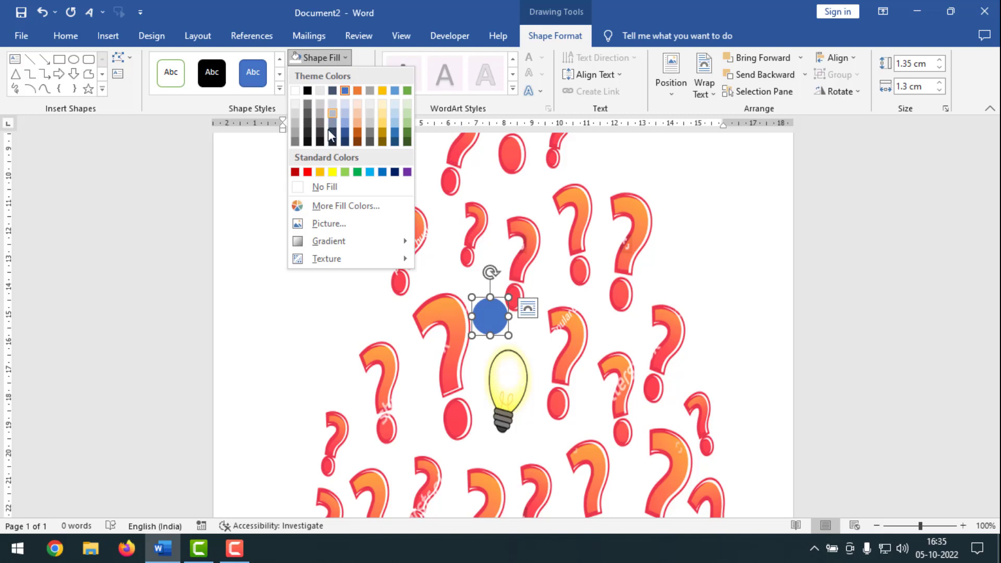
click(296, 92)
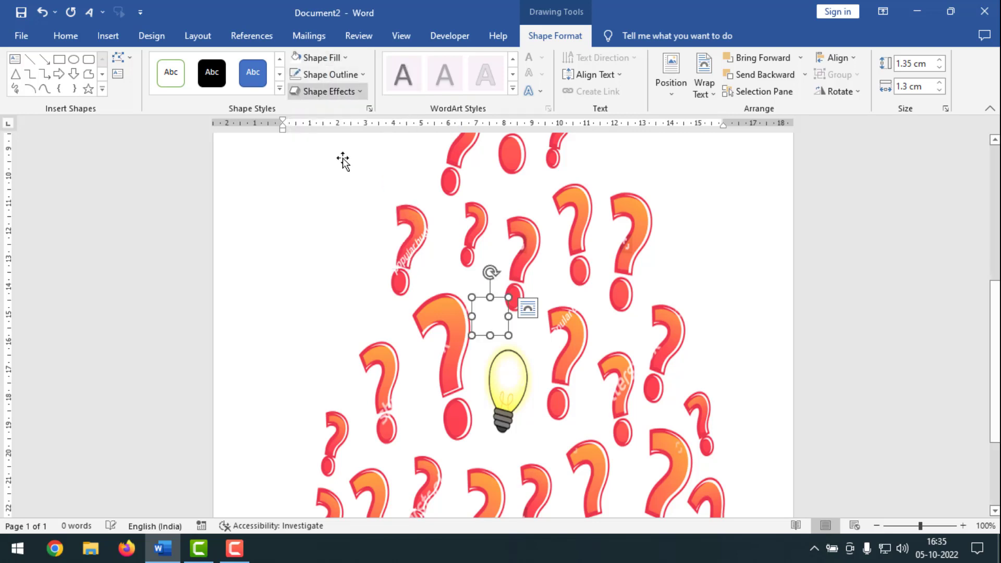
click(572, 286)
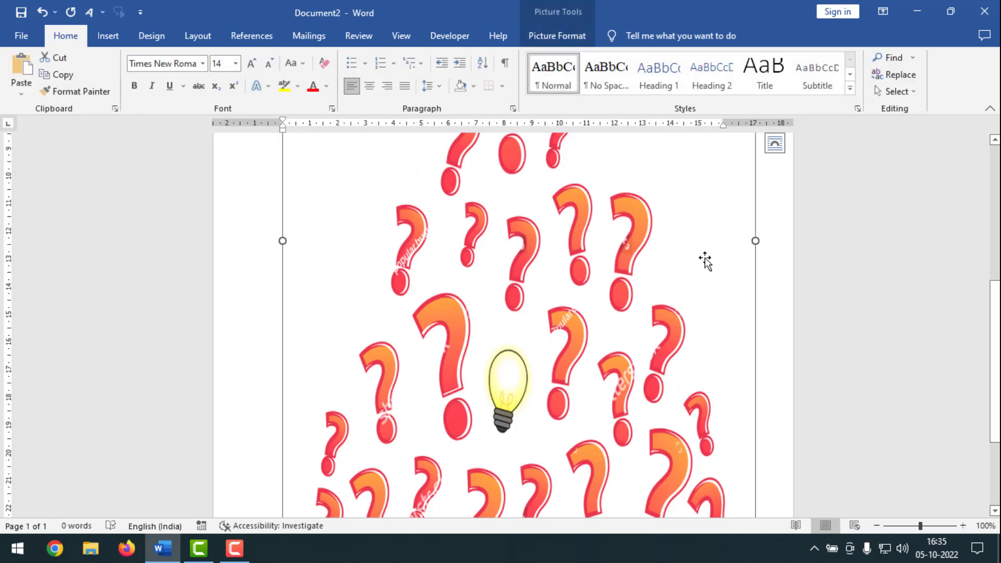